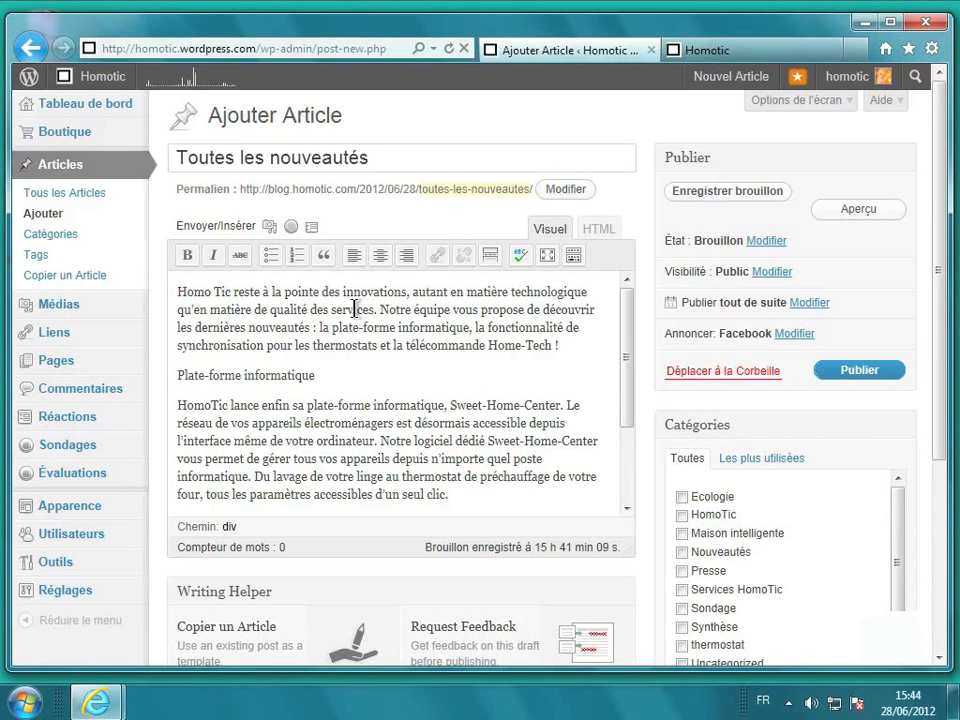
Show the additional formatting options and format the "Plate-forme informatique" line as a Titre 2 heading
scroll(354, 309, down, 1)
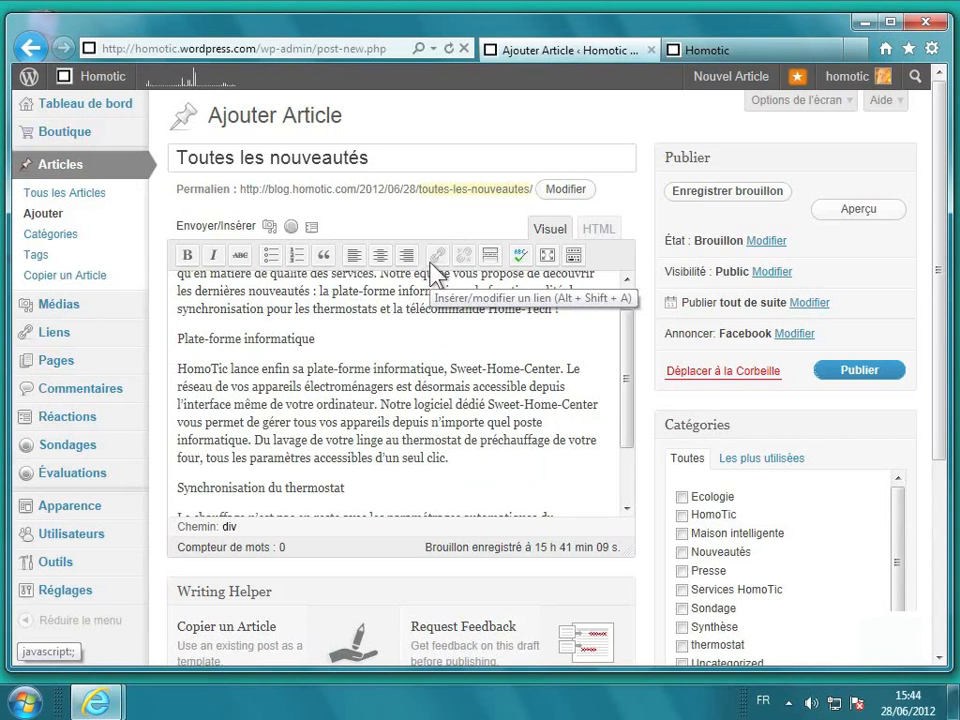
click(573, 256)
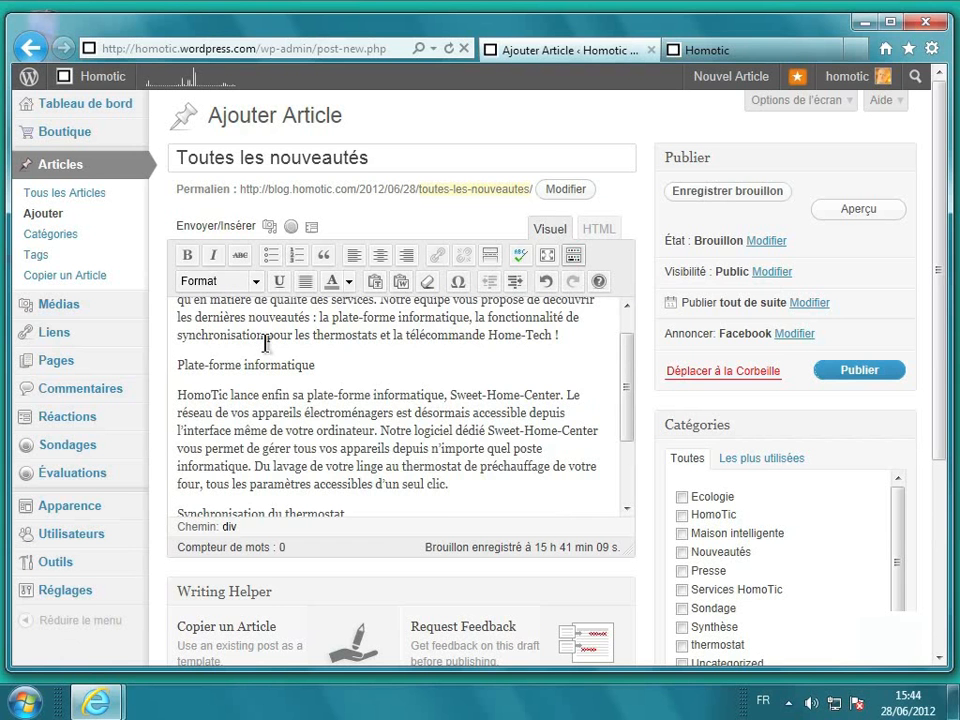
scroll(265, 344, up, 2)
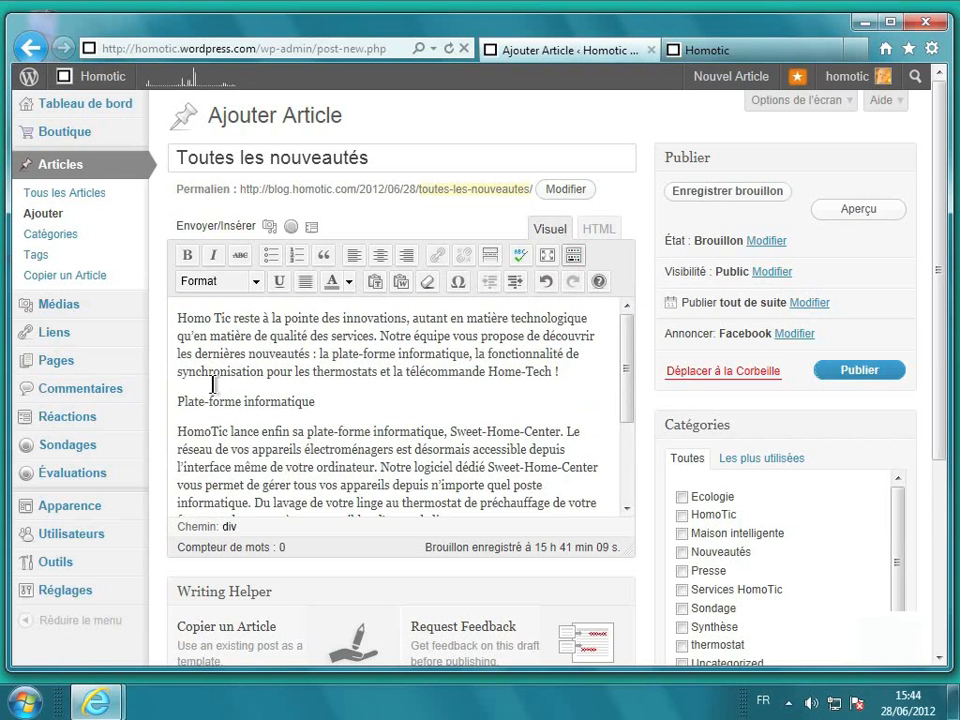
drag(177, 402, 330, 410)
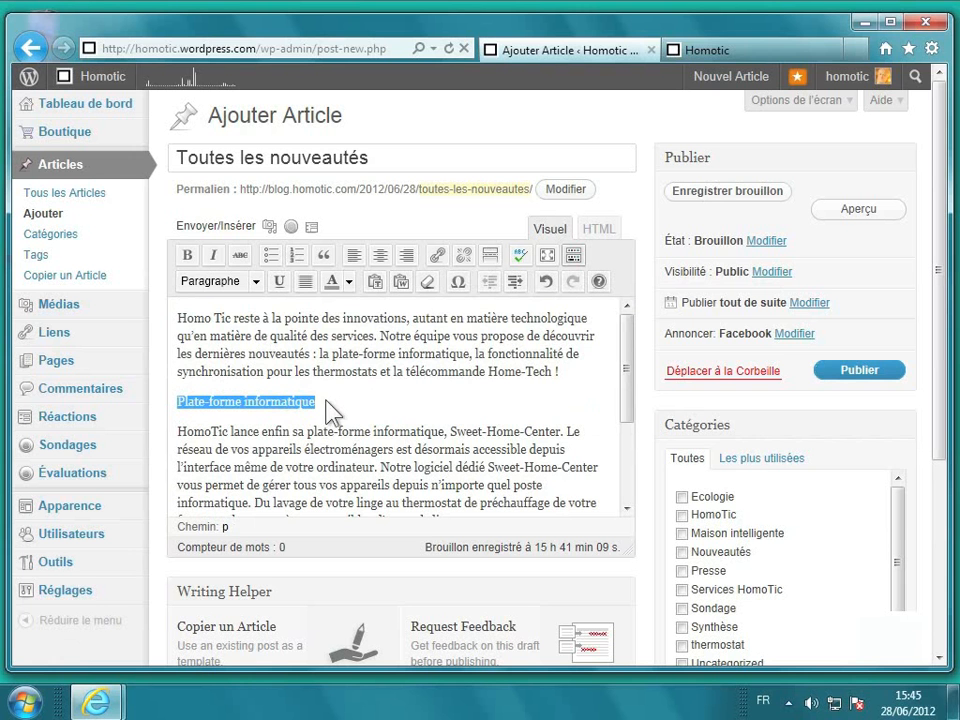
click(256, 282)
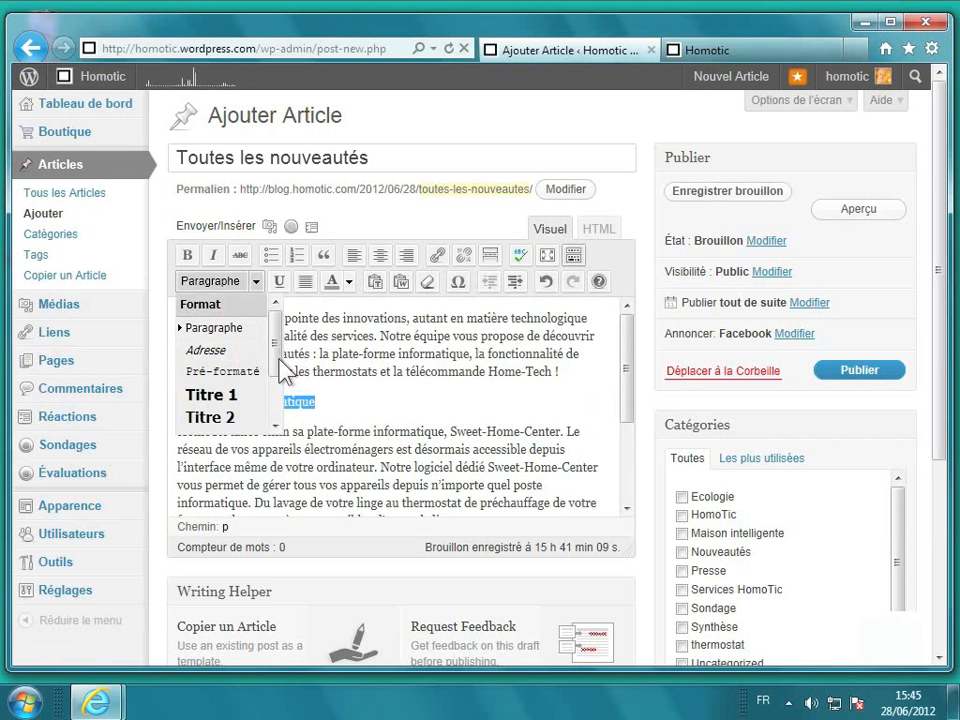
drag(280, 362, 276, 392)
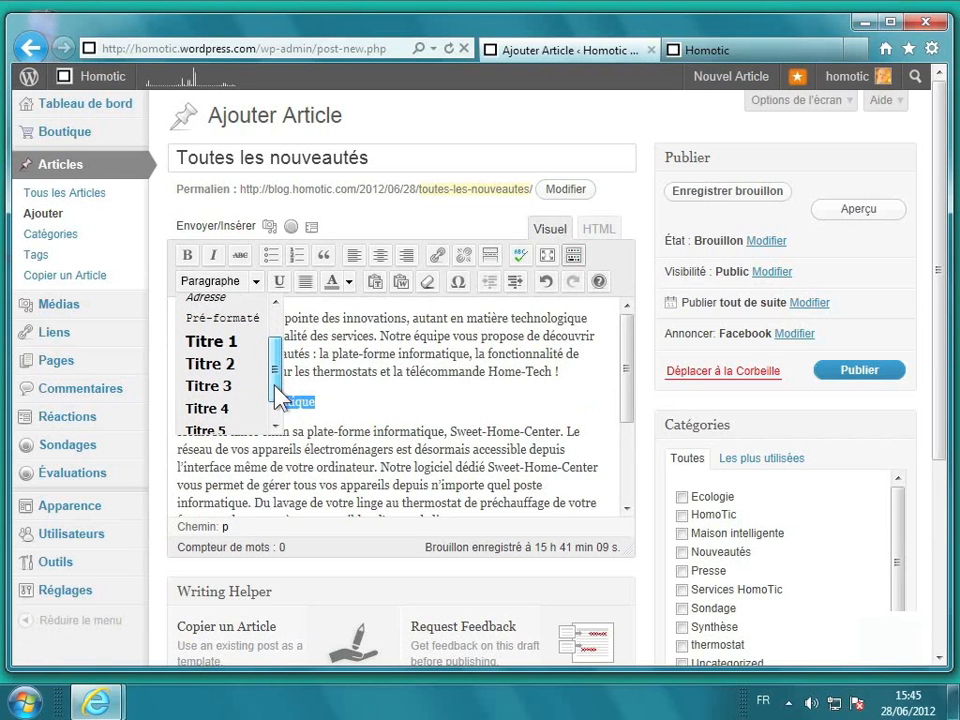
click(207, 367)
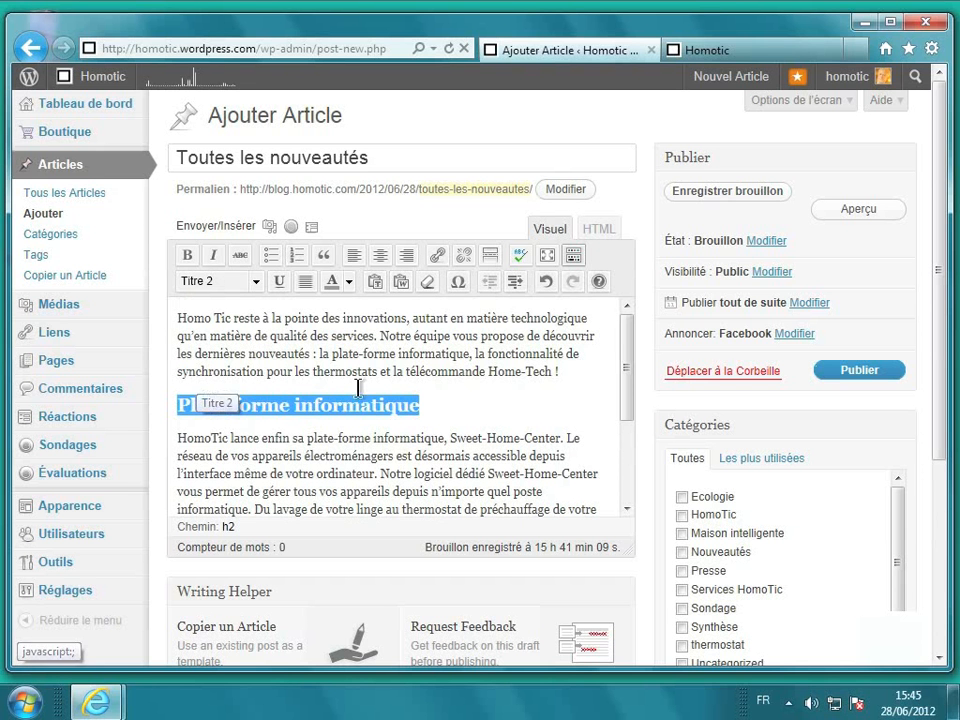
click(428, 416)
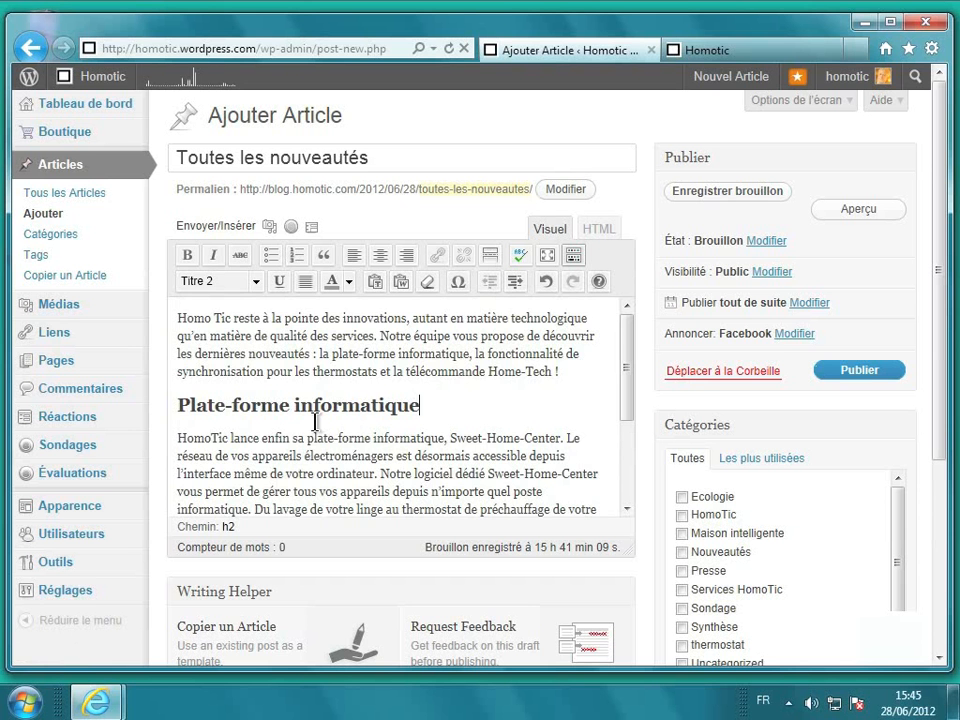
Format the "Synchronisation du thermostat" line as a Titre 2 heading
scroll(315, 421, down, 2)
scroll(330, 420, down, 1)
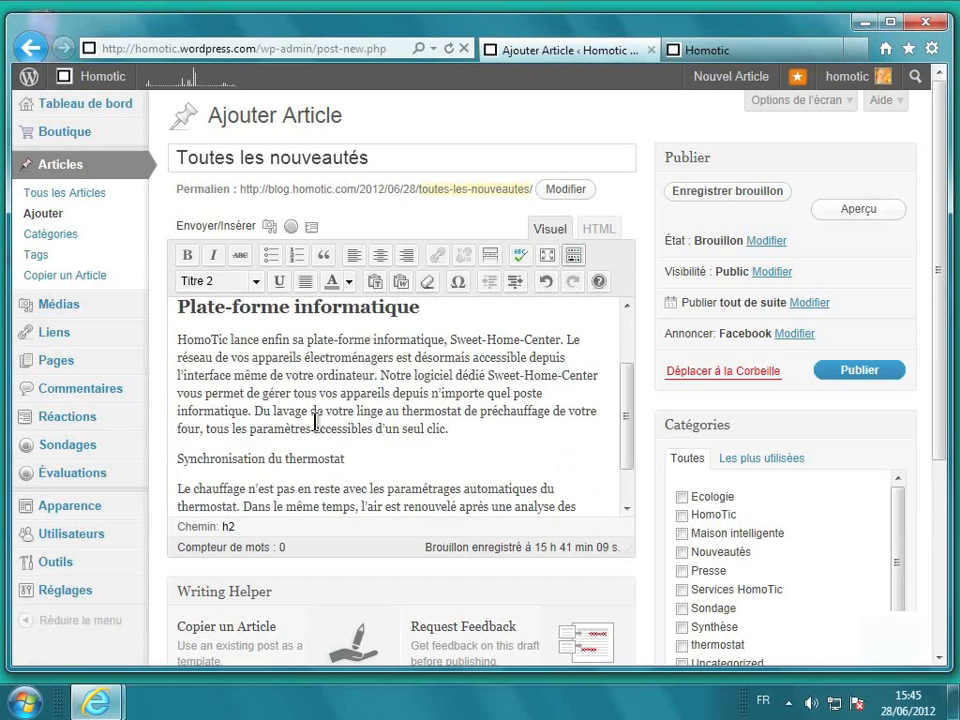
triple_click(239, 456)
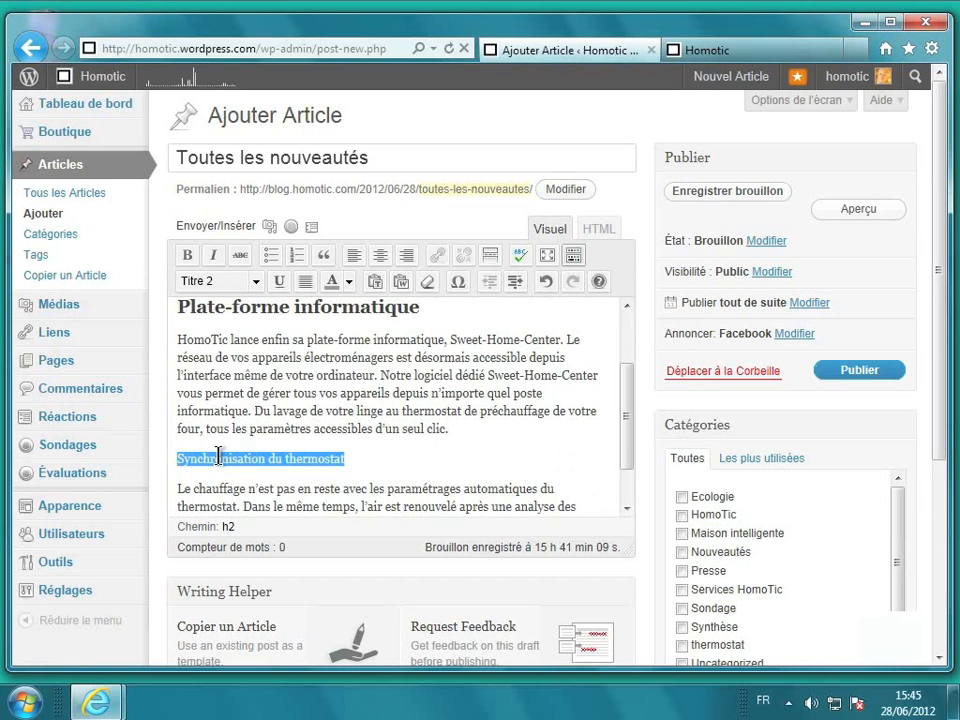
click(256, 282)
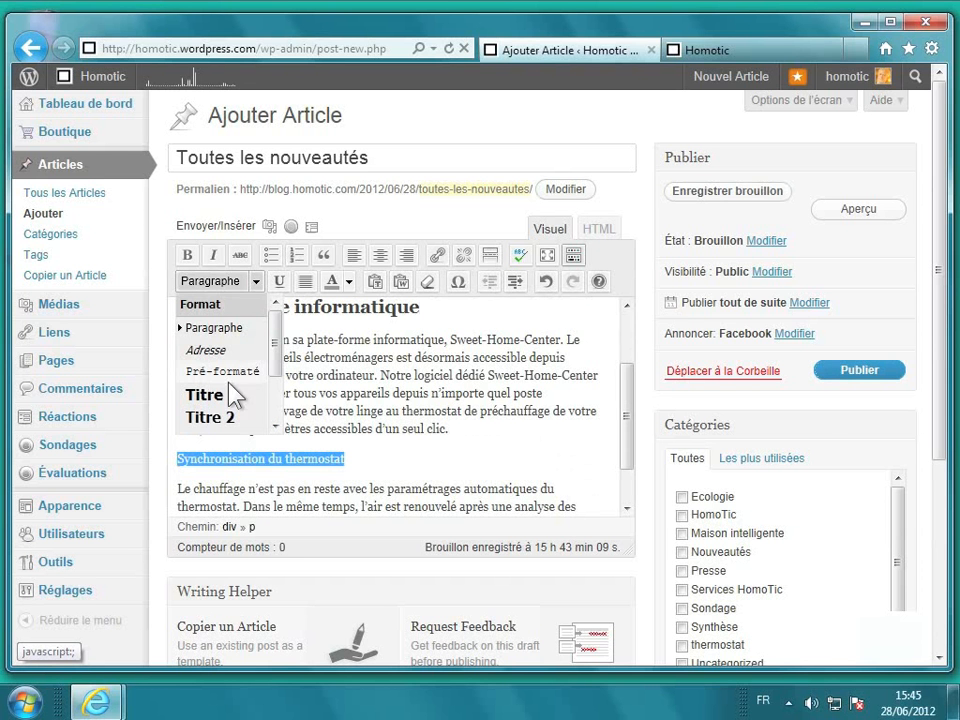
click(225, 420)
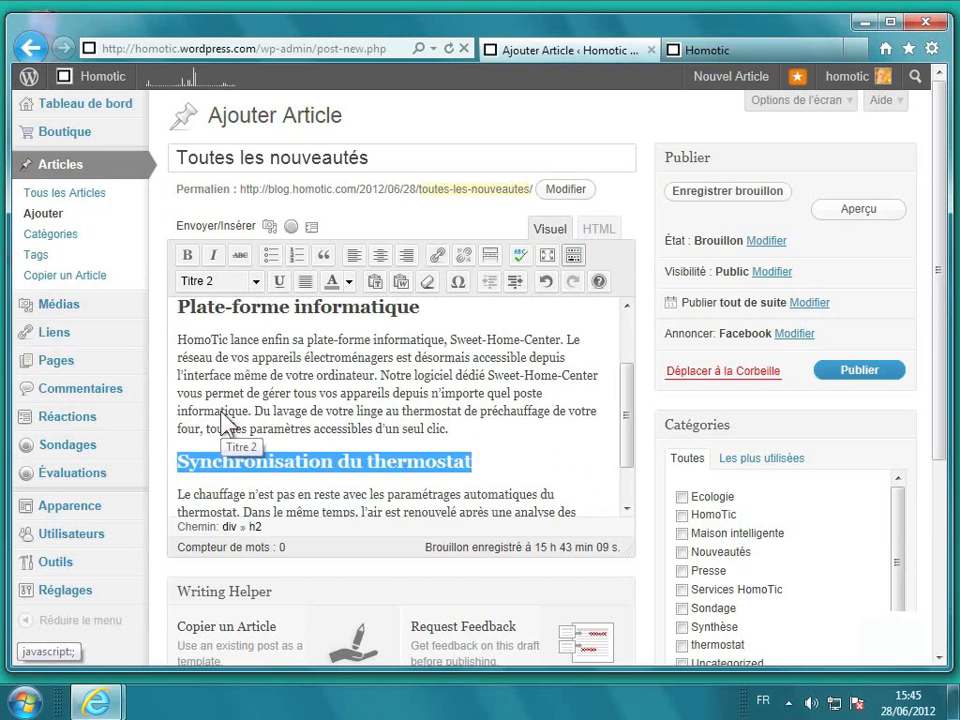
Make the word "innovations" bold and underline "Home-Tech" in the introductory paragraph
scroll(402, 413, up, 2)
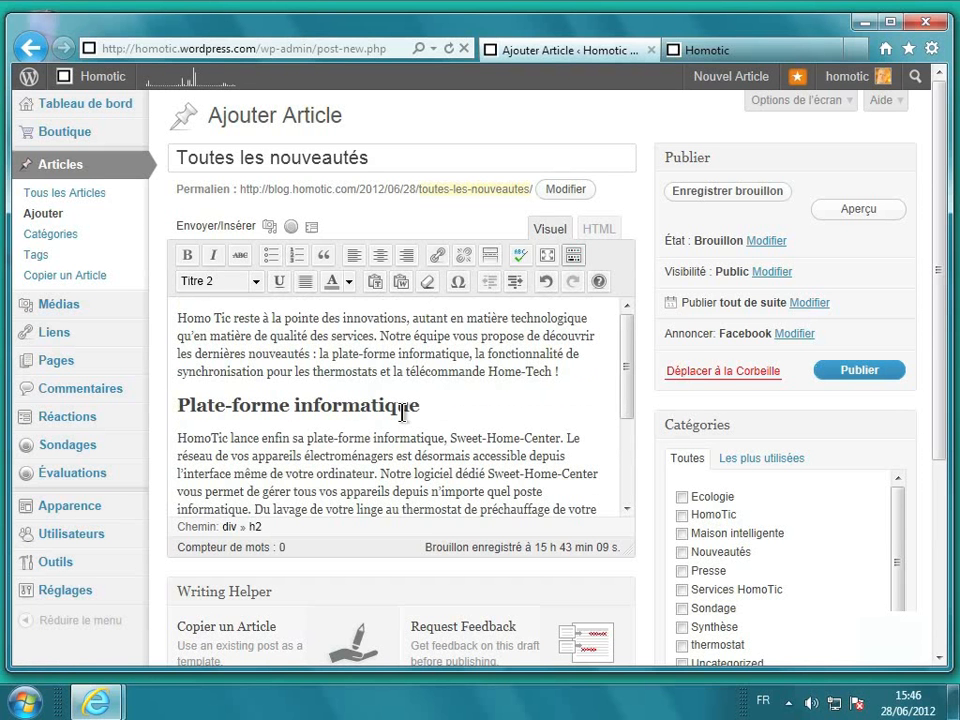
double_click(368, 318)
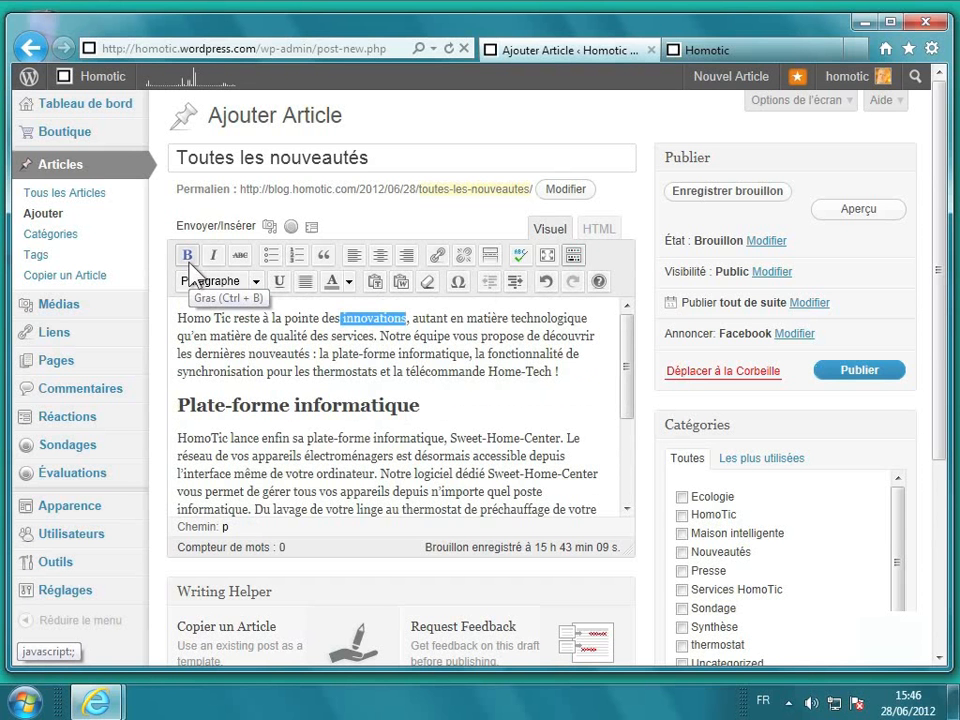
click(188, 258)
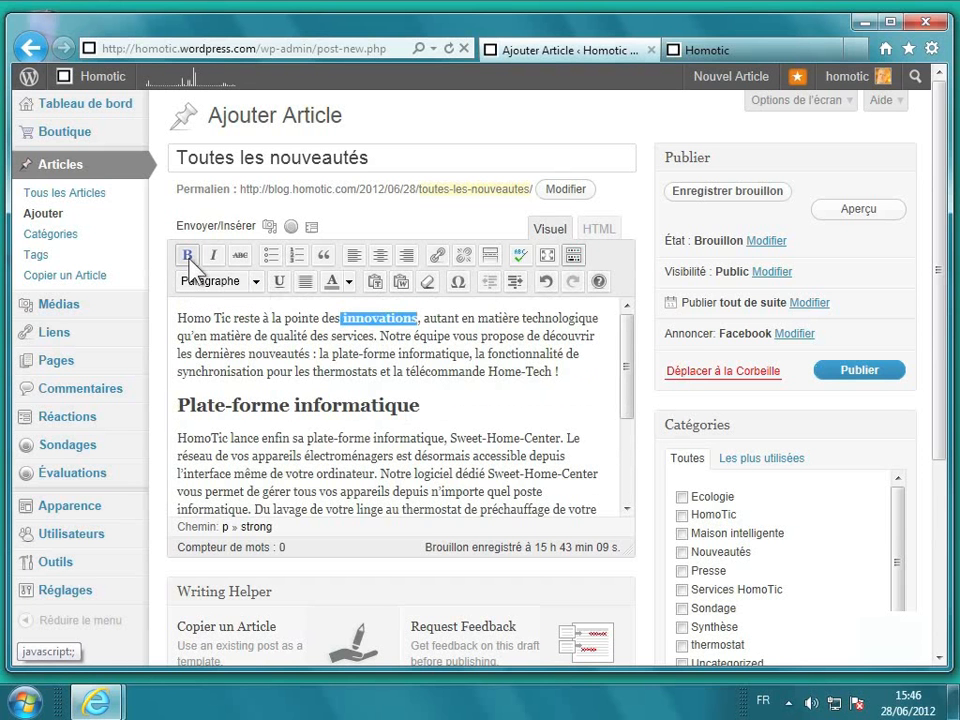
click(220, 328)
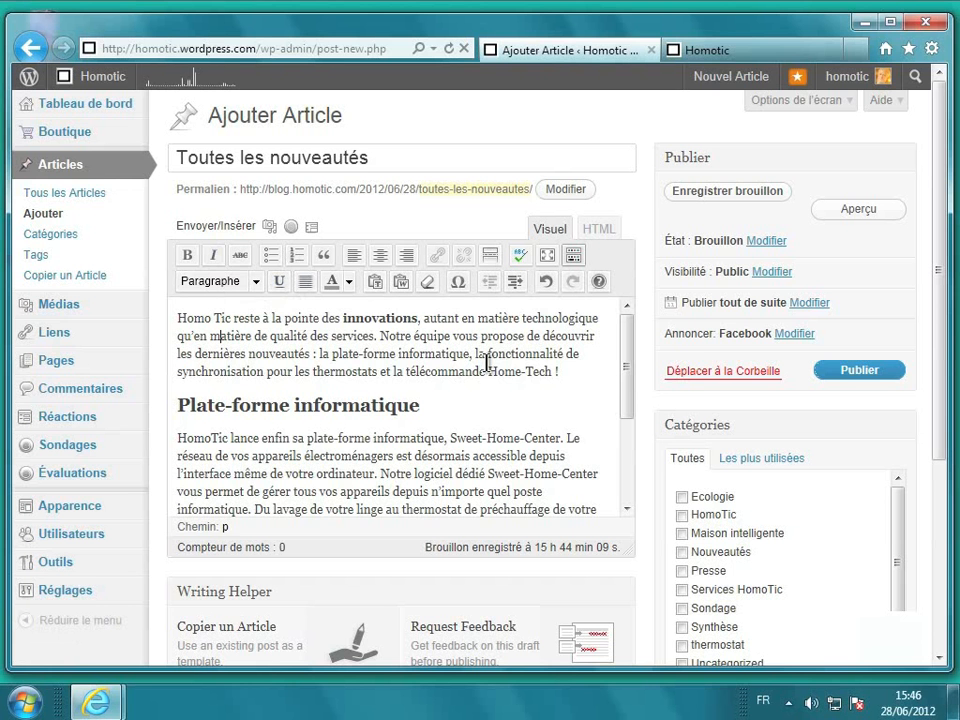
drag(488, 371, 553, 371)
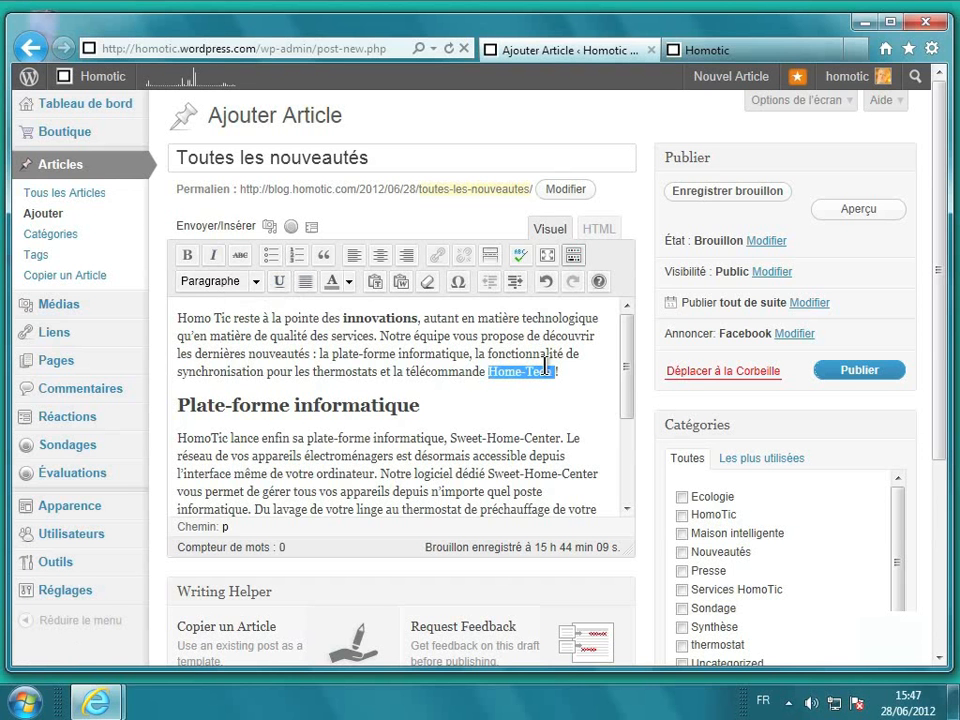
click(280, 283)
click(354, 324)
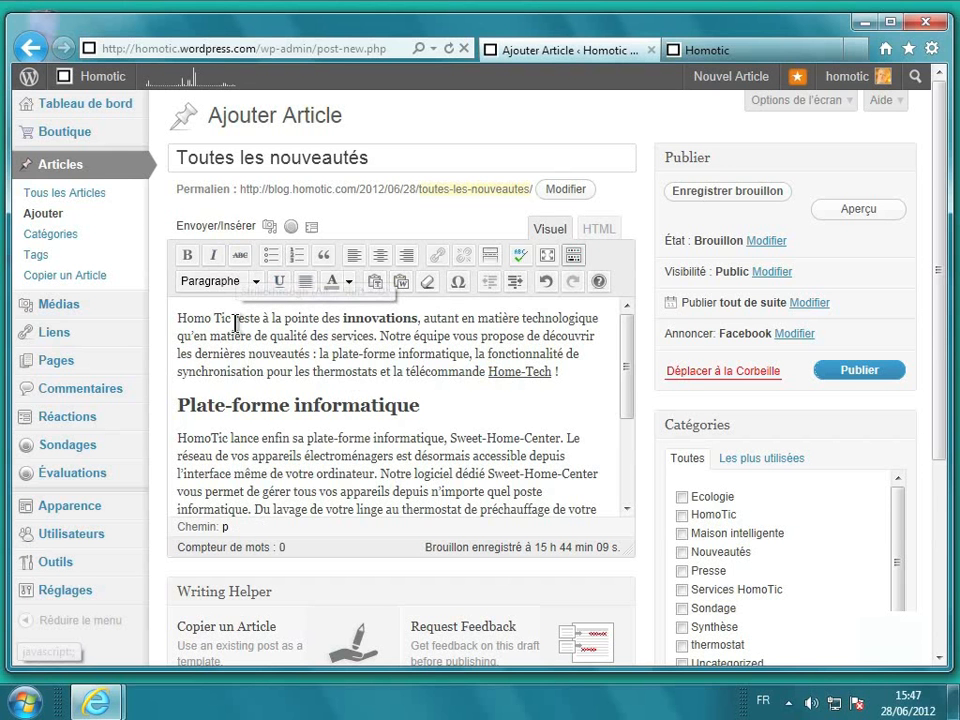
Apply strikethrough to "Homo Tic" at the start of the introductory paragraph
drag(228, 320, 184, 319)
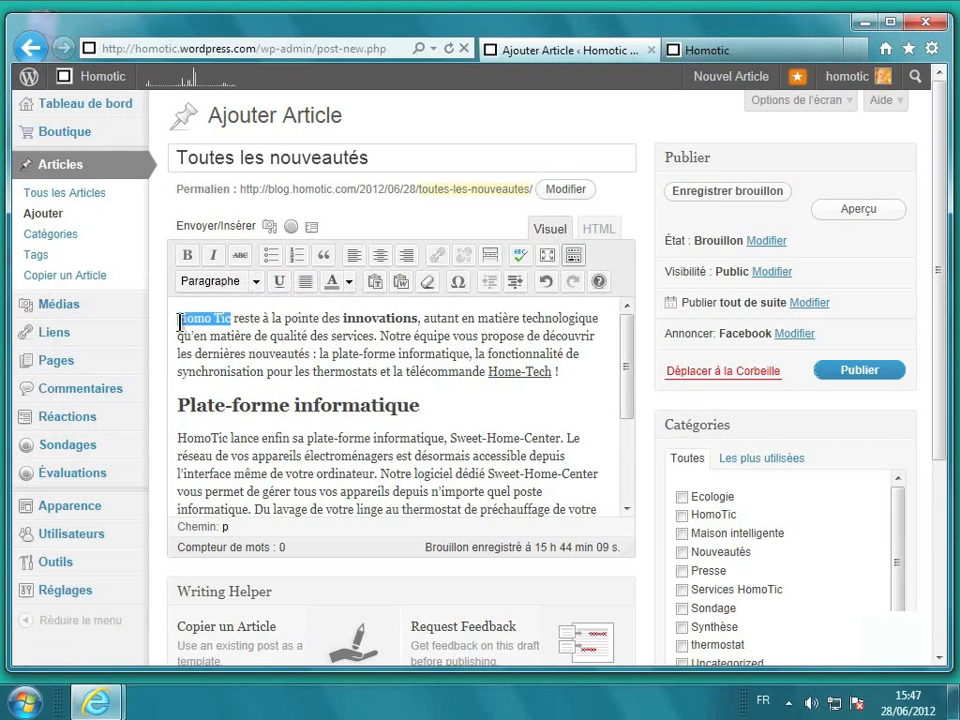
click(240, 257)
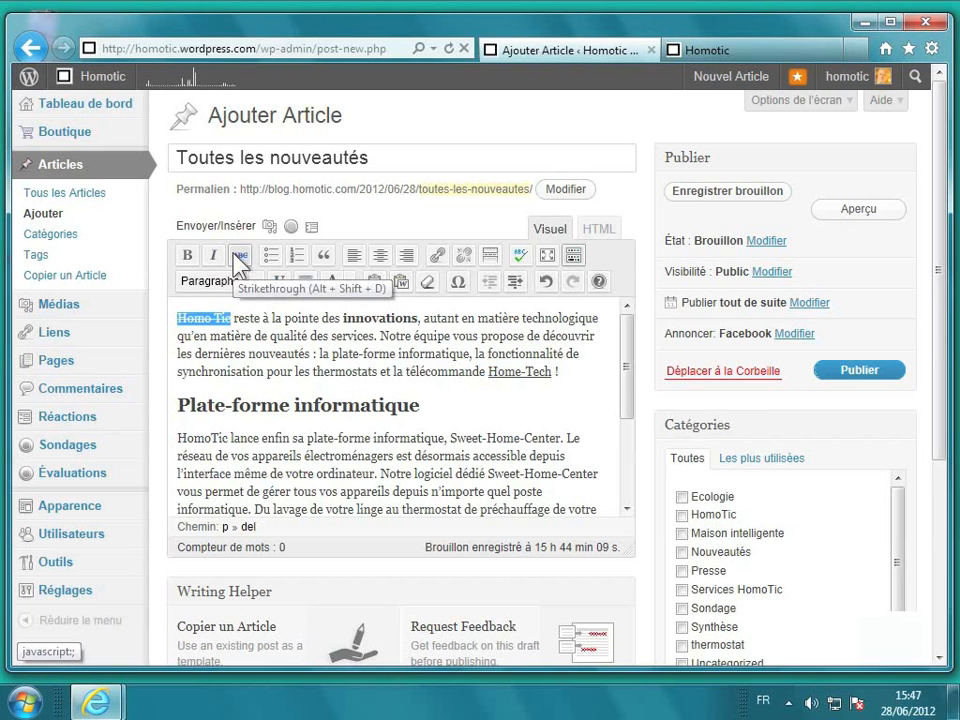
click(272, 318)
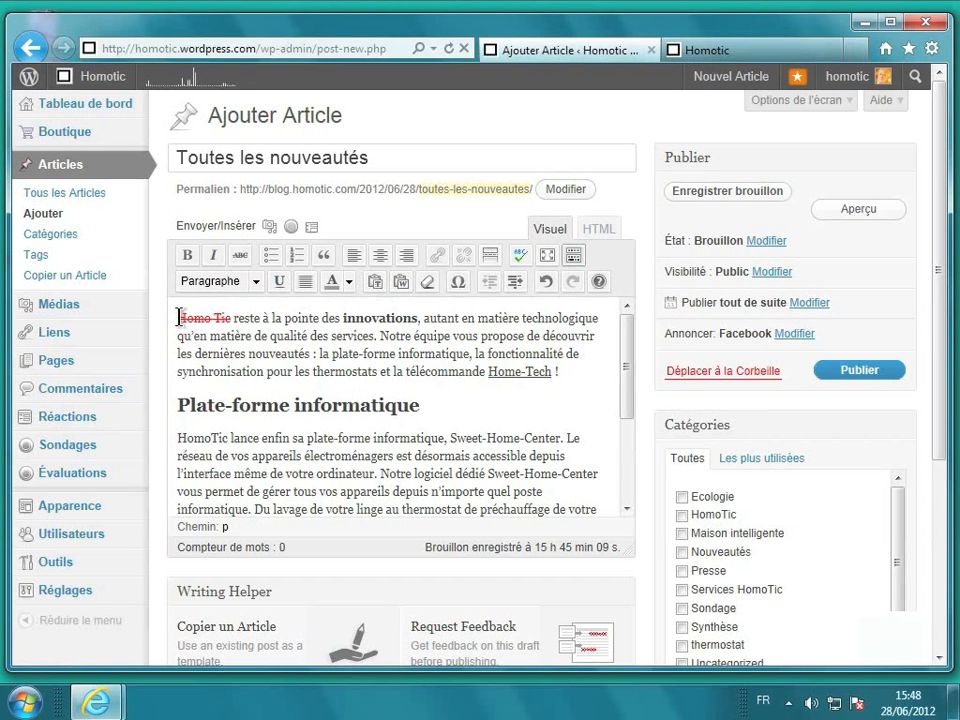
Set the text colour of "Homo Tic" in the introductory paragraph to black (Noir)
drag(178, 318, 232, 318)
key(alt+shift+d)
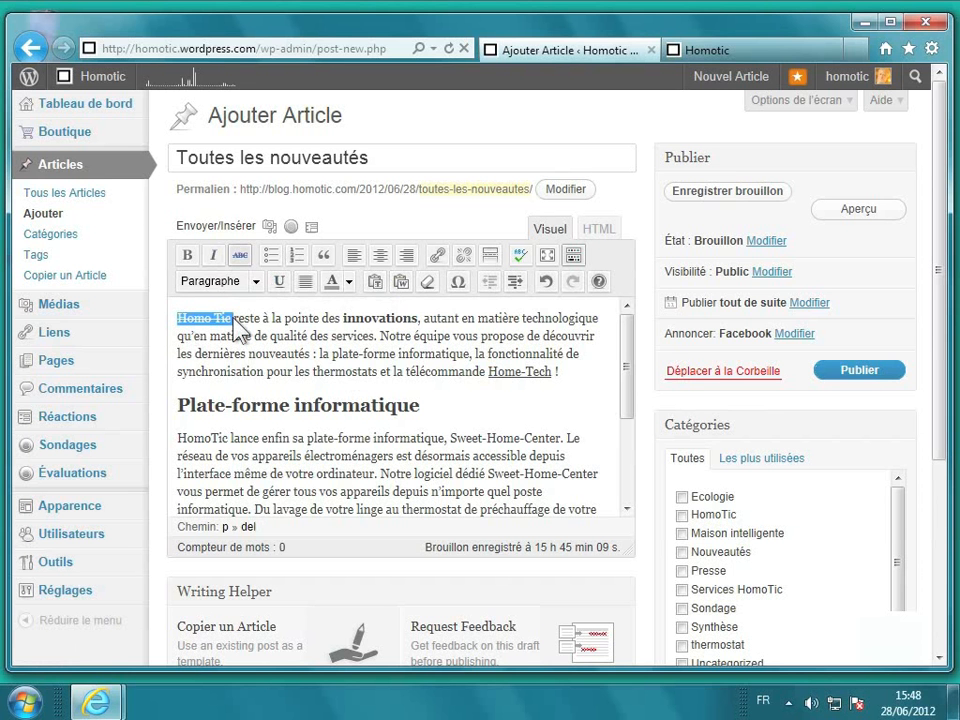
click(349, 282)
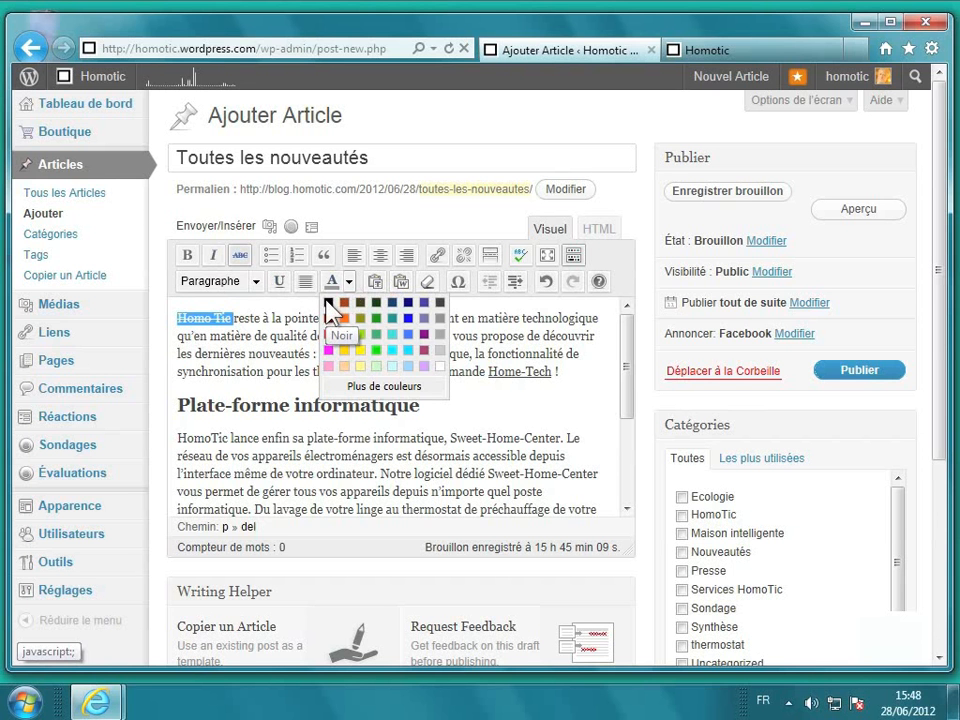
click(326, 300)
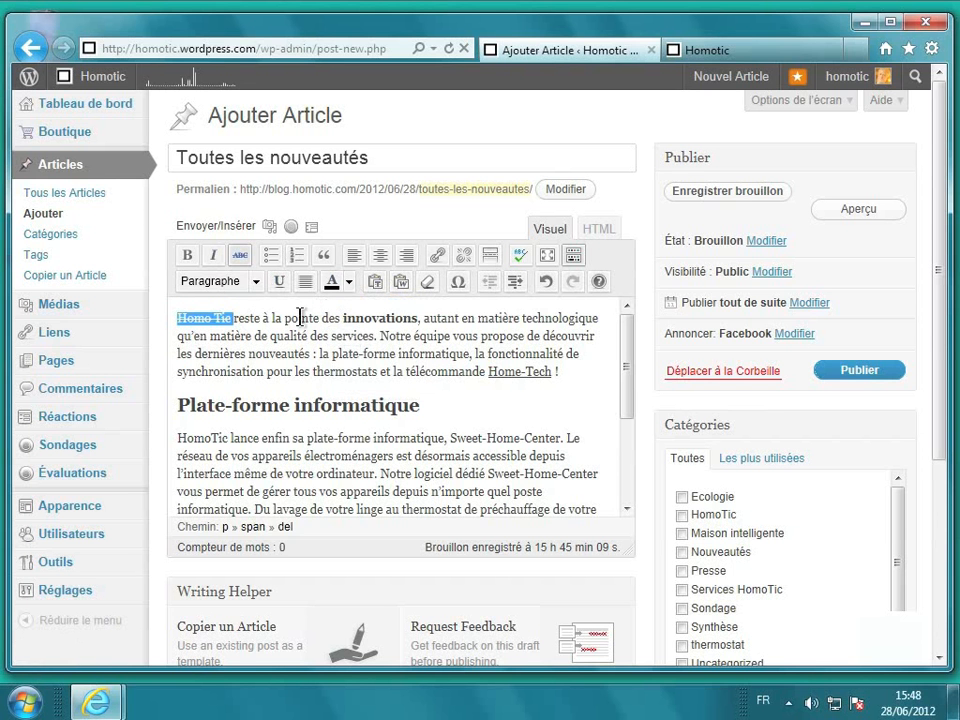
click(300, 318)
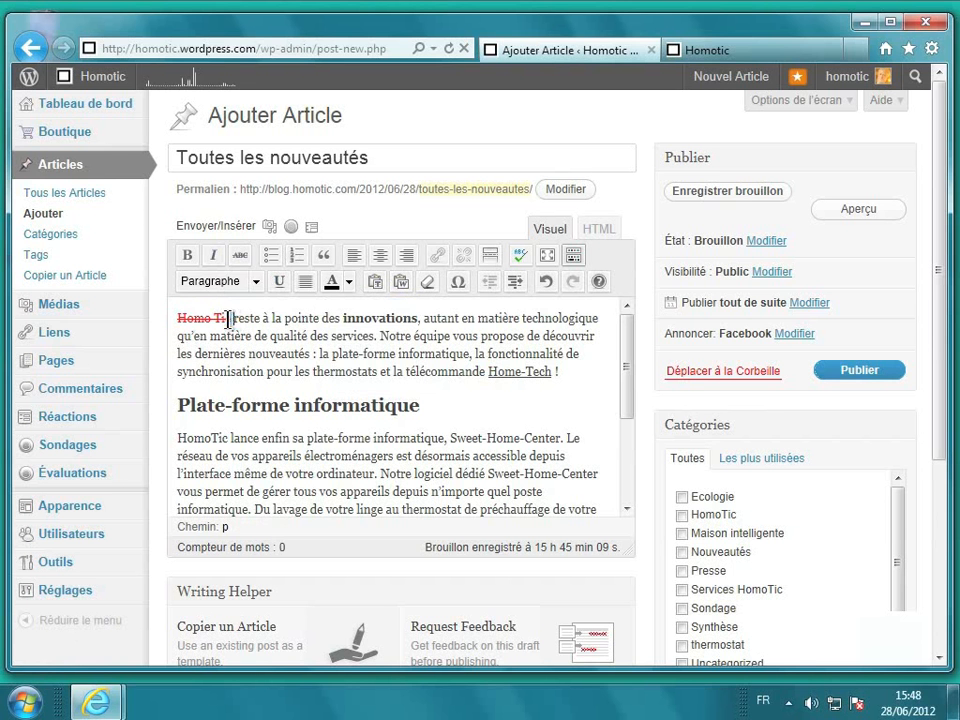
Remove the strikethrough from "Homo Tic" at the start of the introductory paragraph
drag(229, 318, 177, 318)
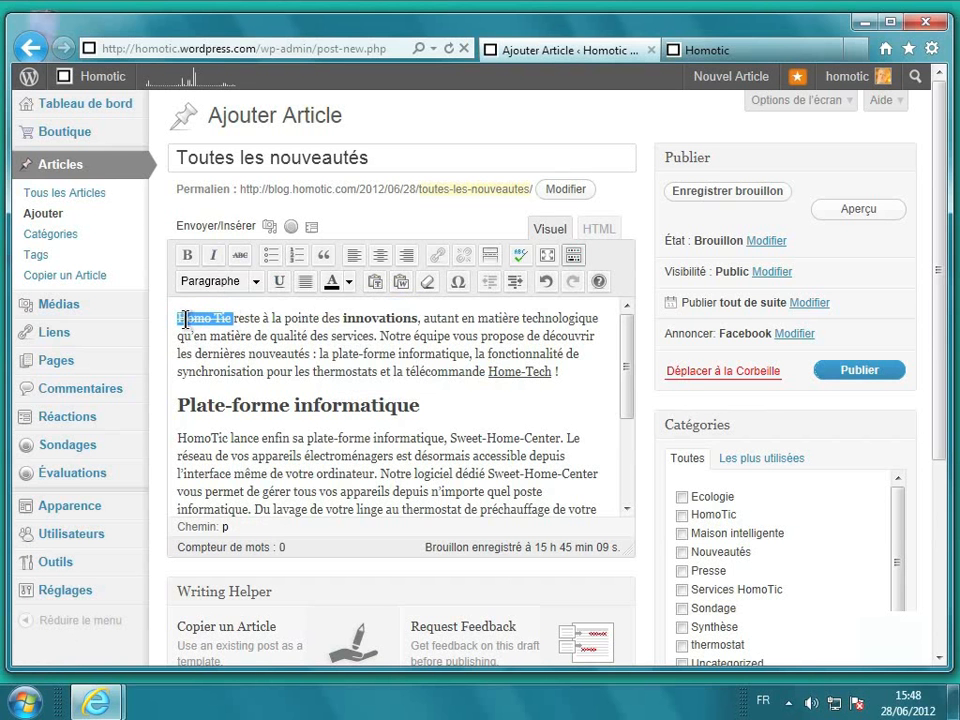
click(240, 258)
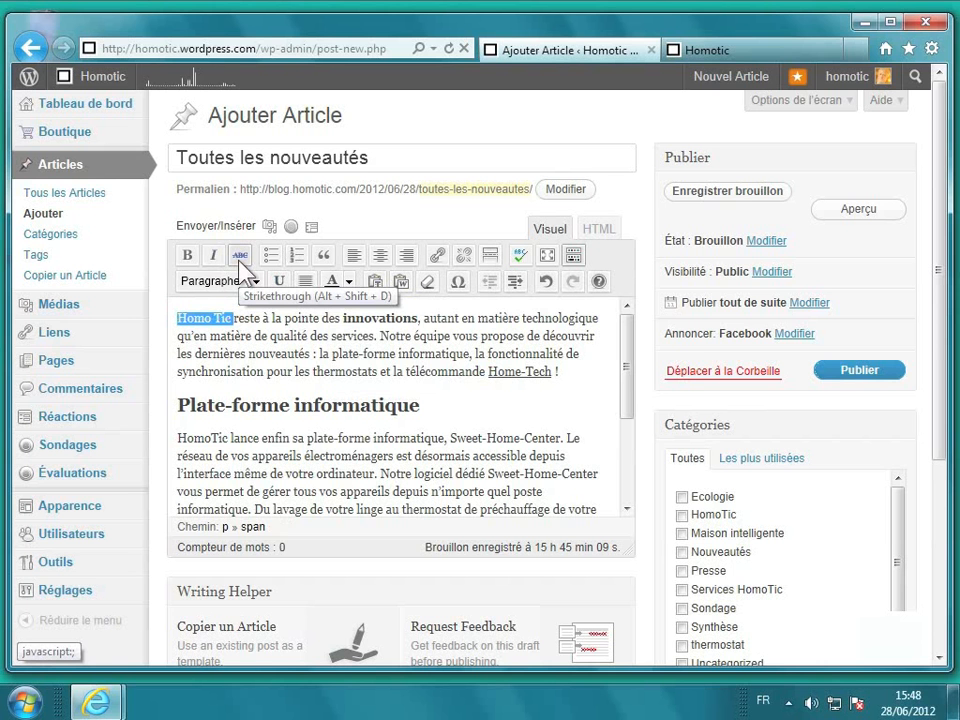
click(240, 258)
click(240, 258)
click(236, 321)
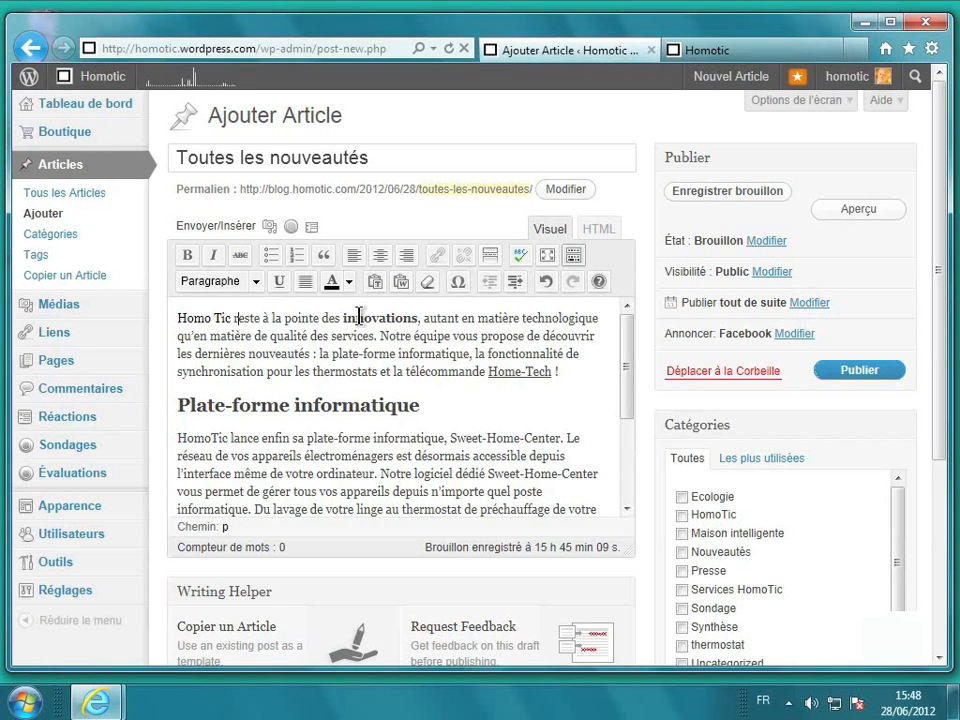
Set the text colour of the bold word "innovations" in the introductory paragraph to red
drag(343, 318, 419, 318)
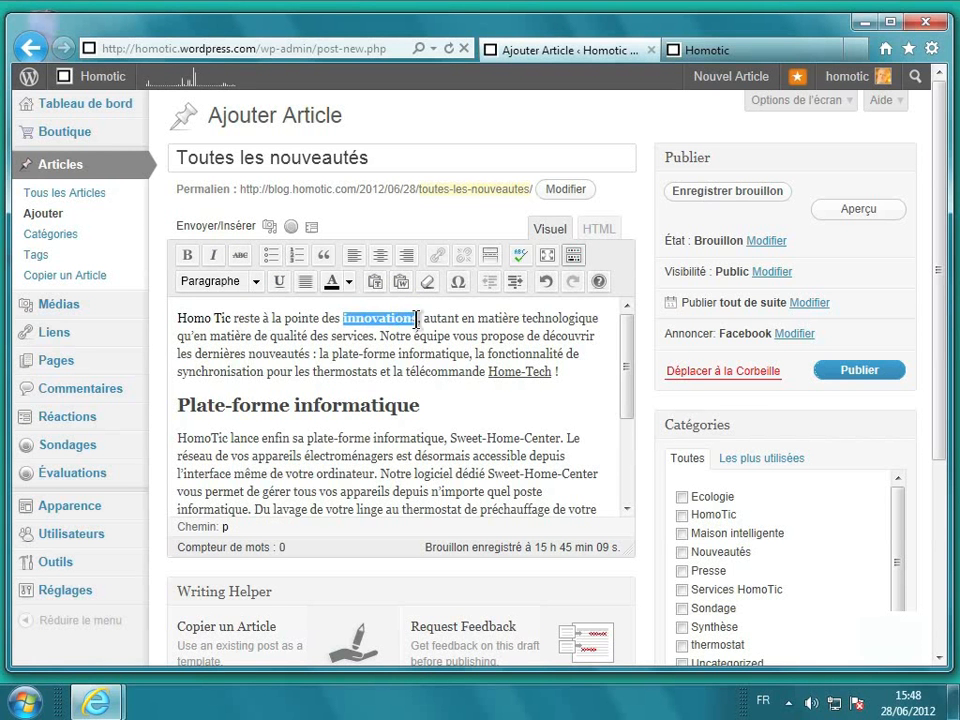
key(ctrl+b)
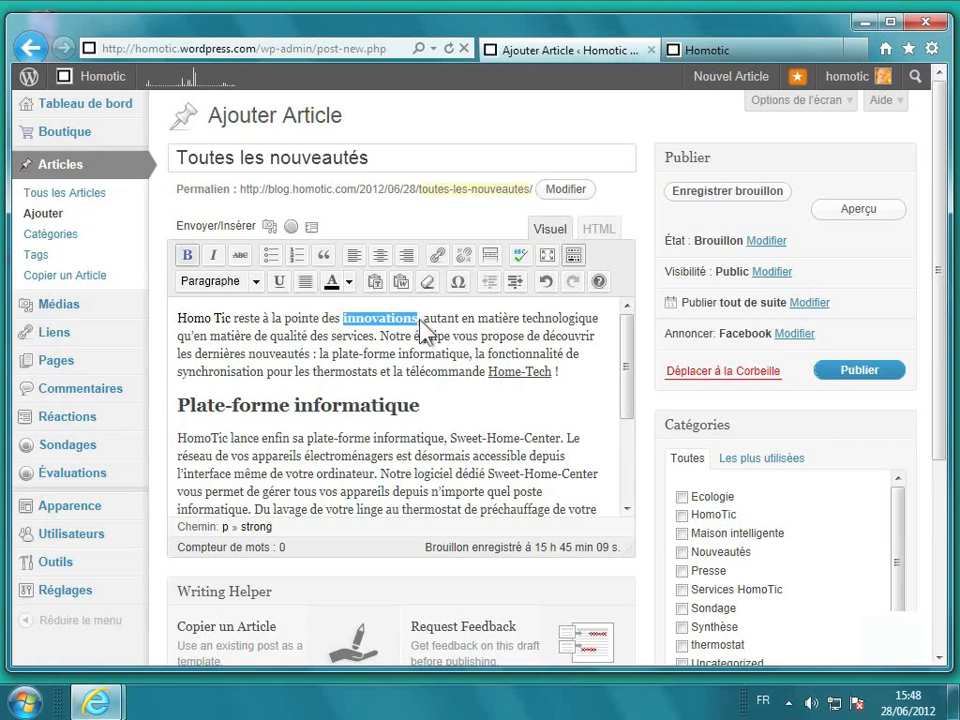
click(349, 282)
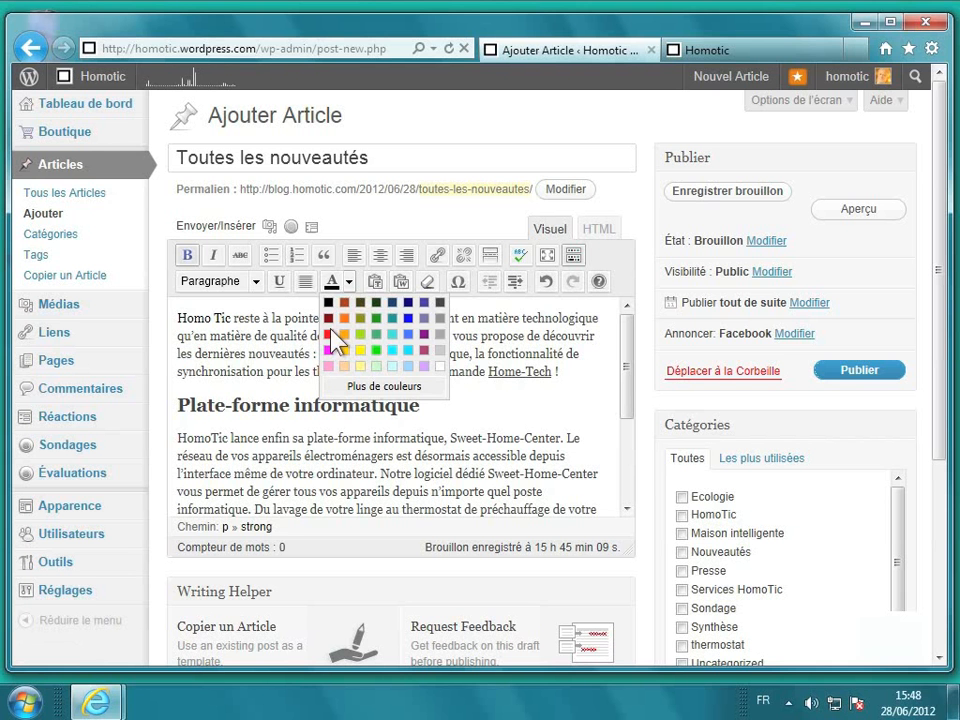
click(330, 334)
click(328, 335)
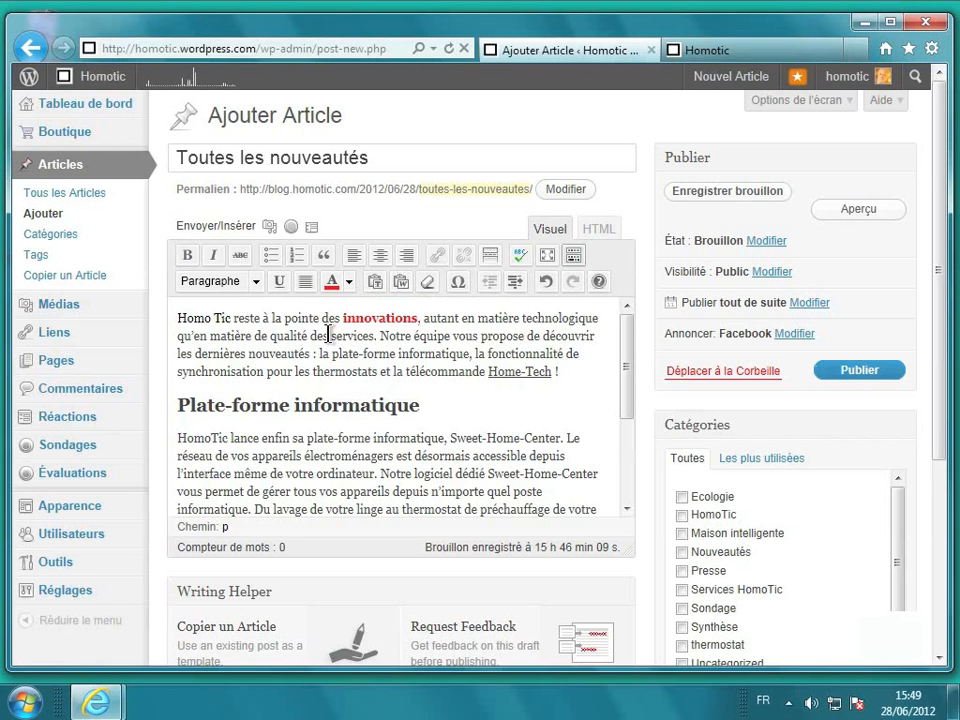
Try centred alignment on the entire article text and switch it to justified
key(ctrl+a)
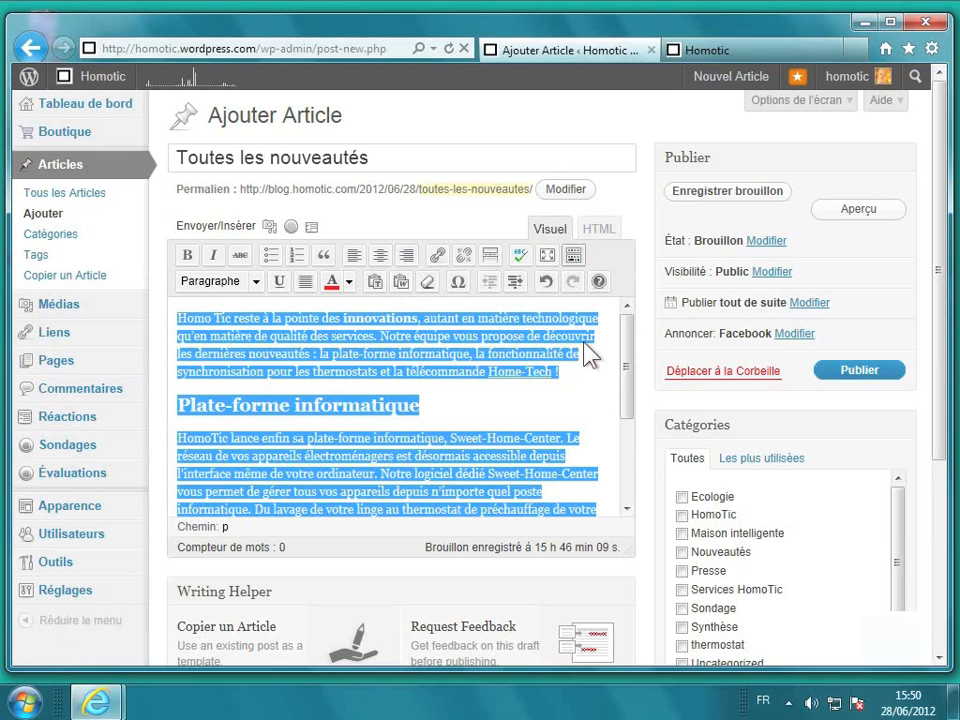
click(380, 255)
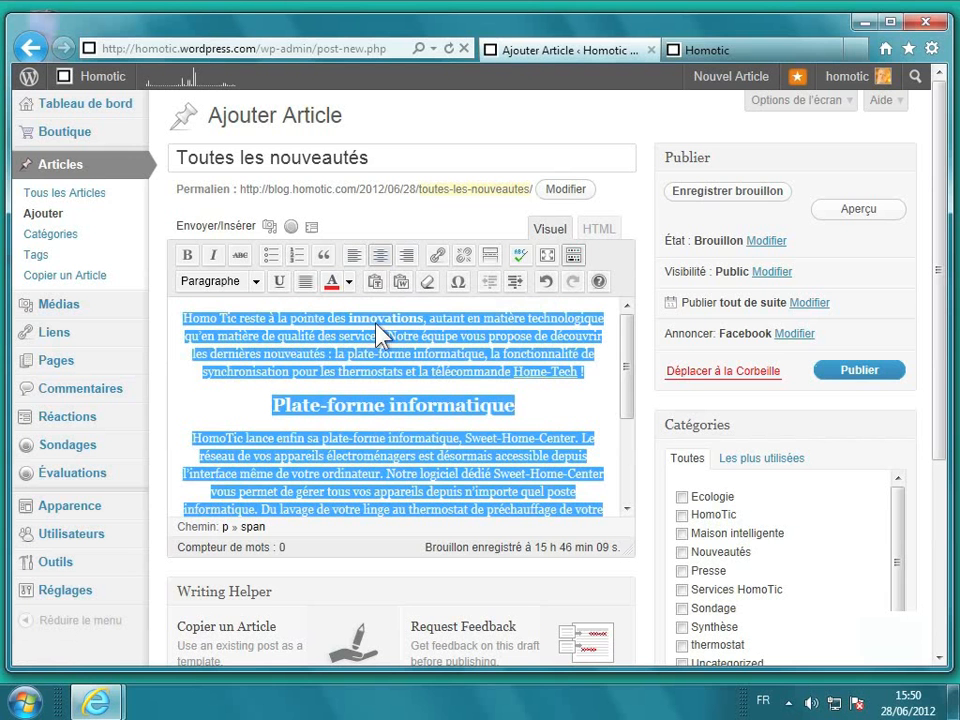
click(305, 282)
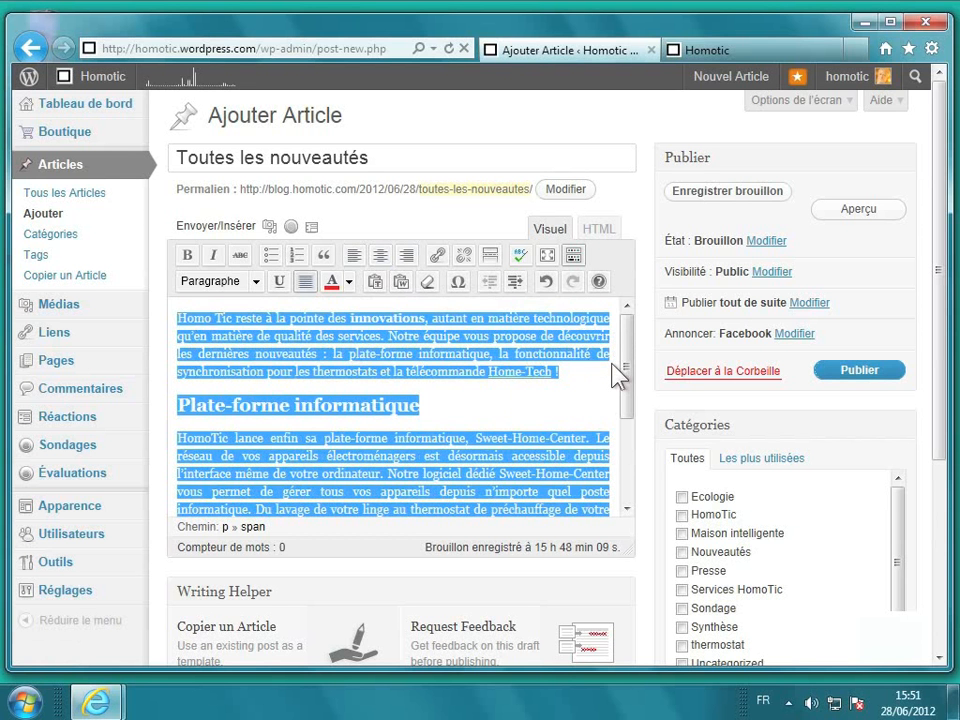
click(590, 388)
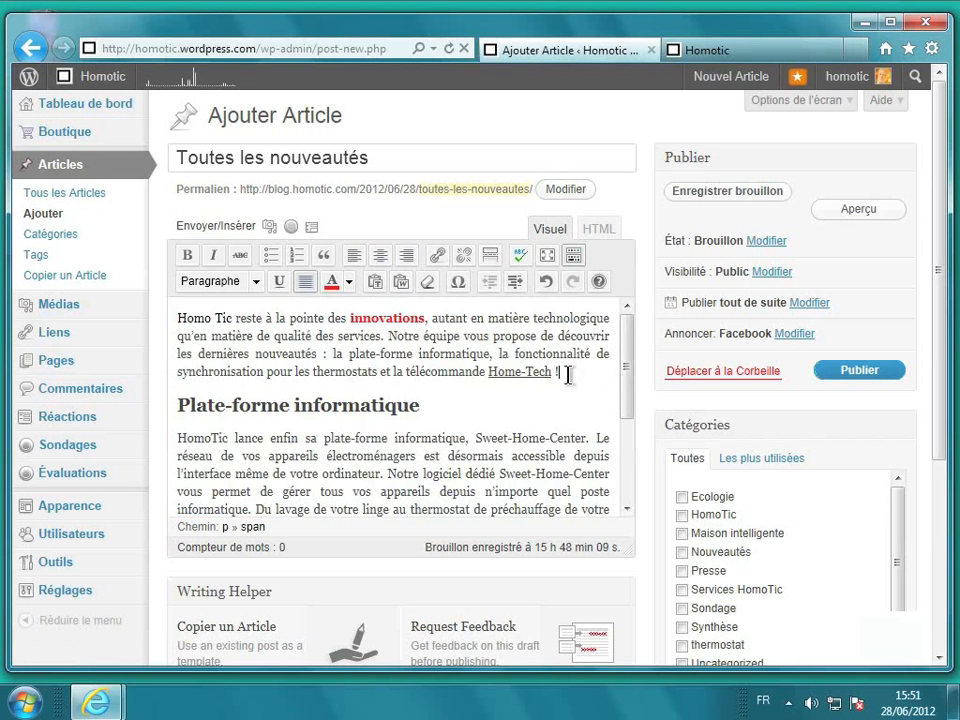
Clear the character formatting from the introductory paragraph's text following "Homo Tic" and publish the article
drag(565, 373, 235, 322)
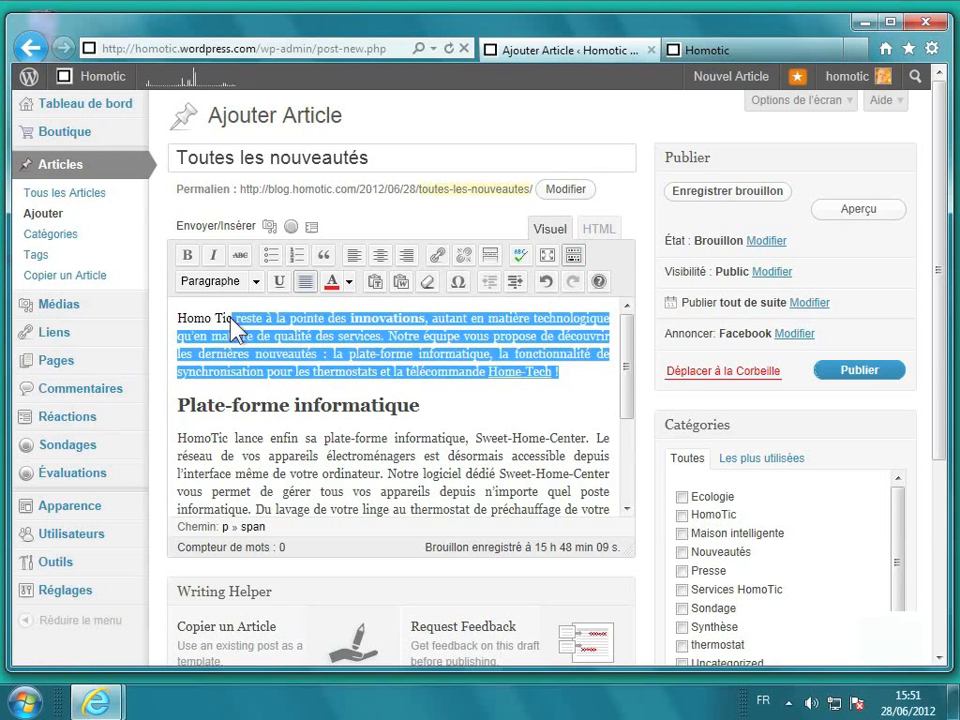
click(426, 284)
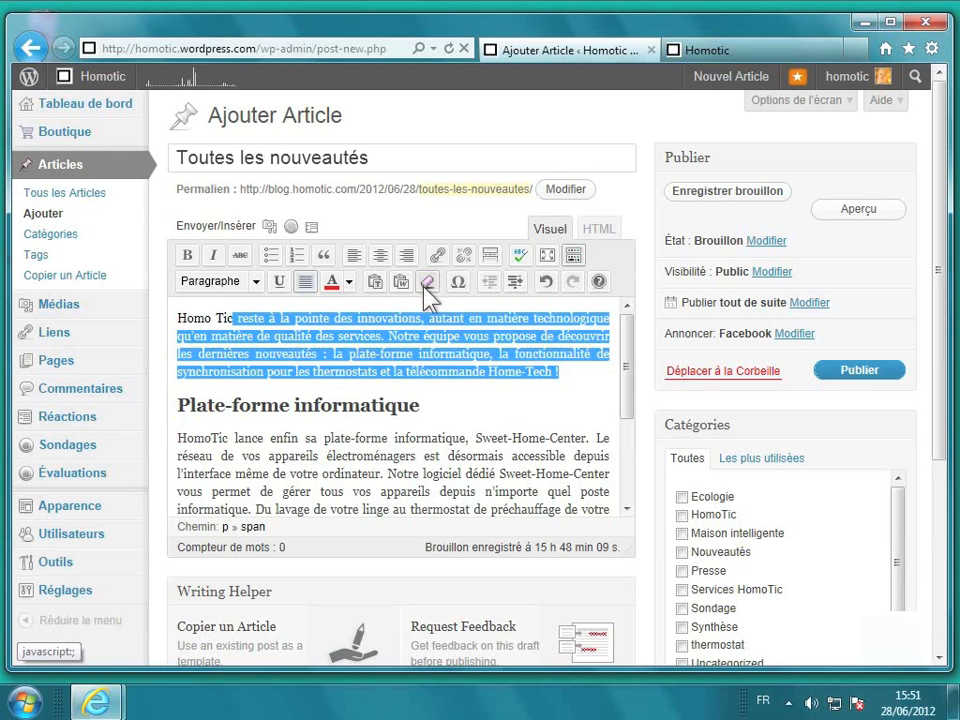
click(522, 405)
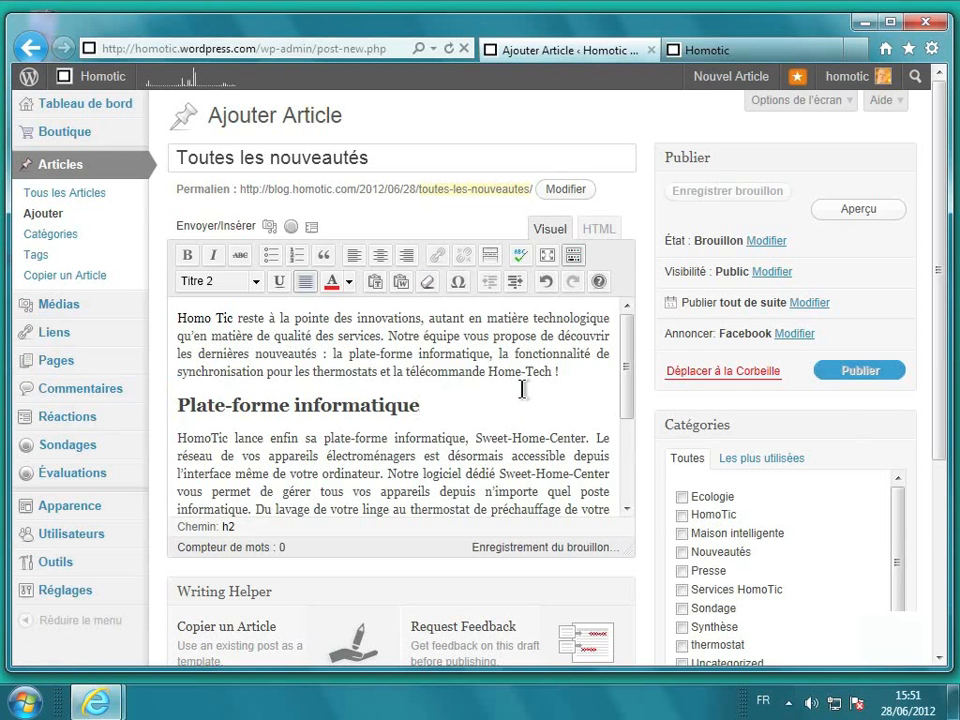
click(845, 390)
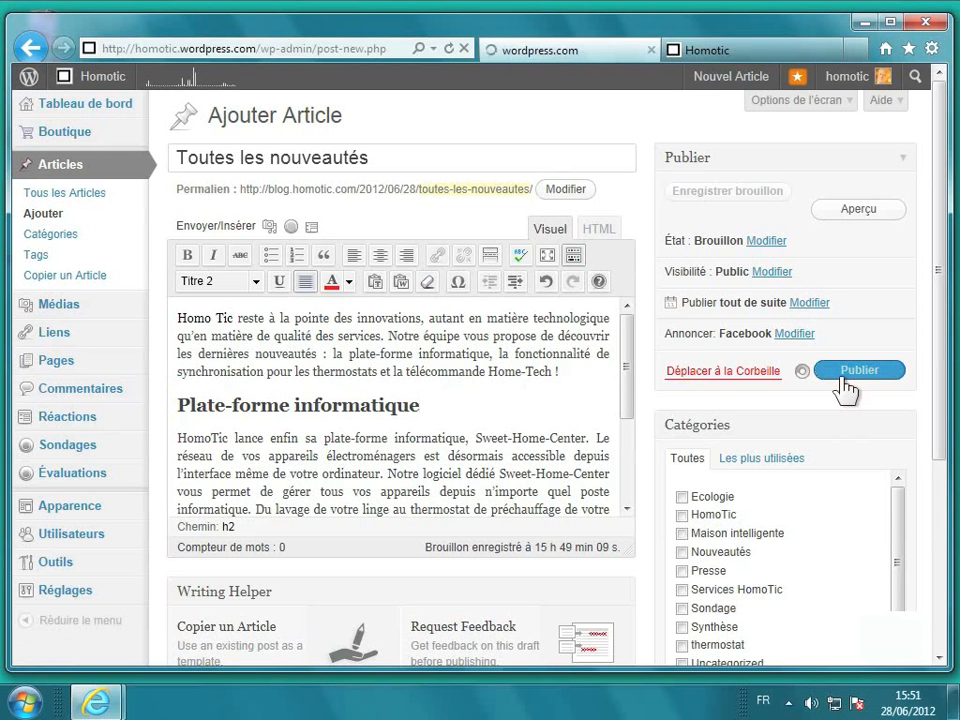